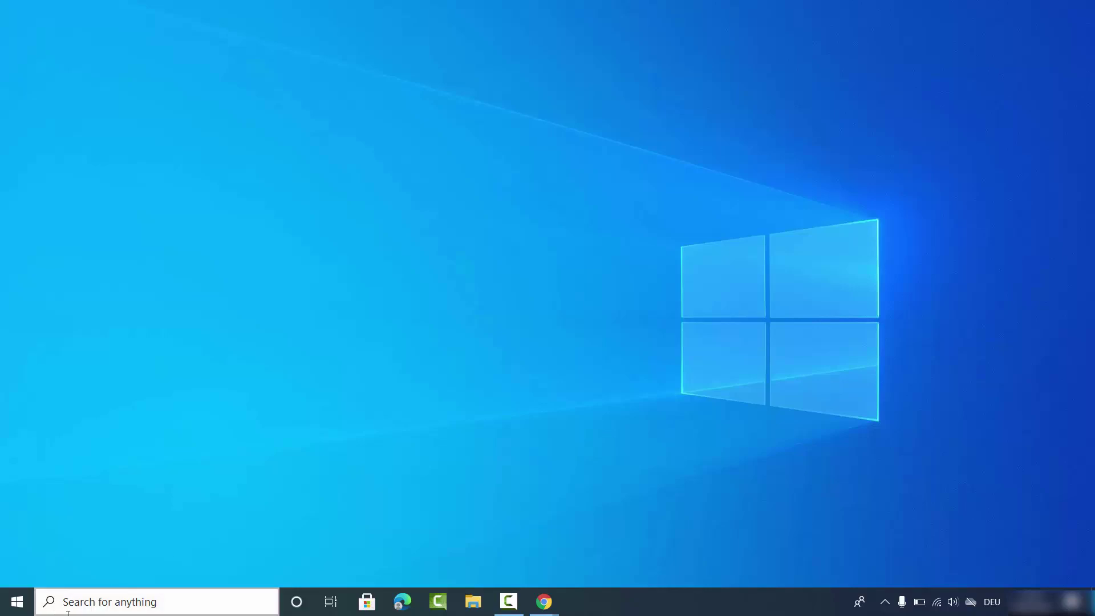
Launch Word from Windows search and create a document from the 'Reference letter for professional employee' template
{"action": "left_click", "coordinate": [142, 602]}
{"action": "left_click", "coordinate": [139, 325]}
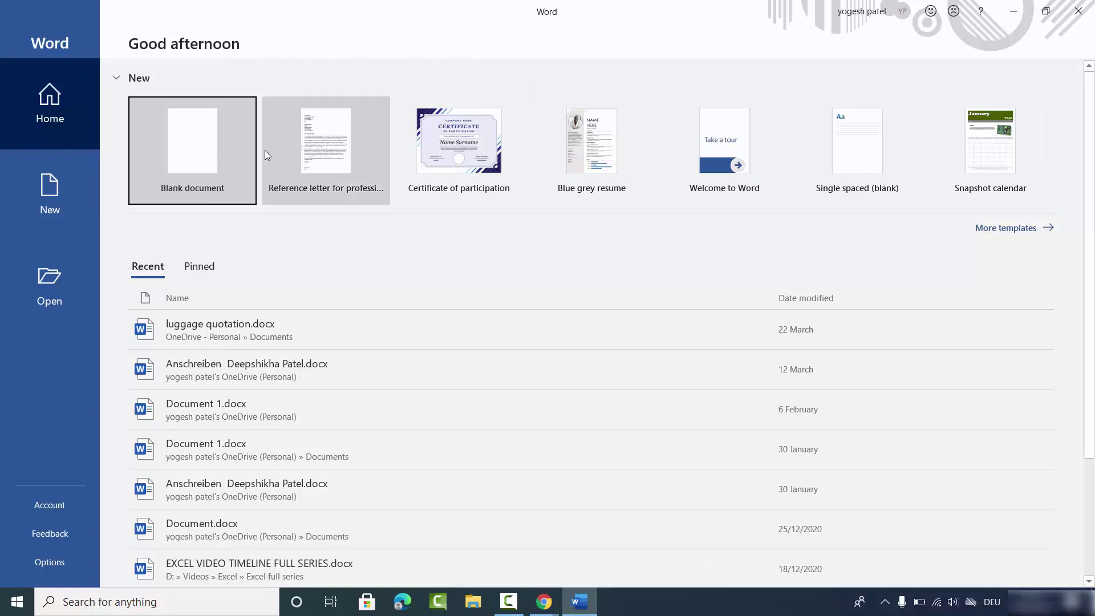
{"action": "left_click", "coordinate": [308, 149]}
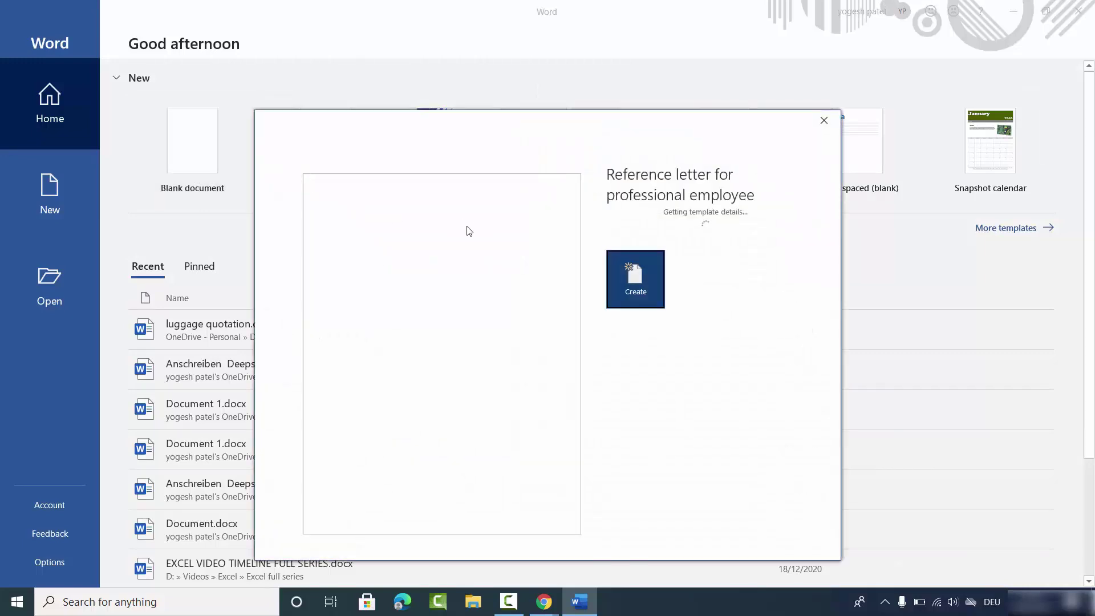
{"action": "left_click", "coordinate": [625, 268]}
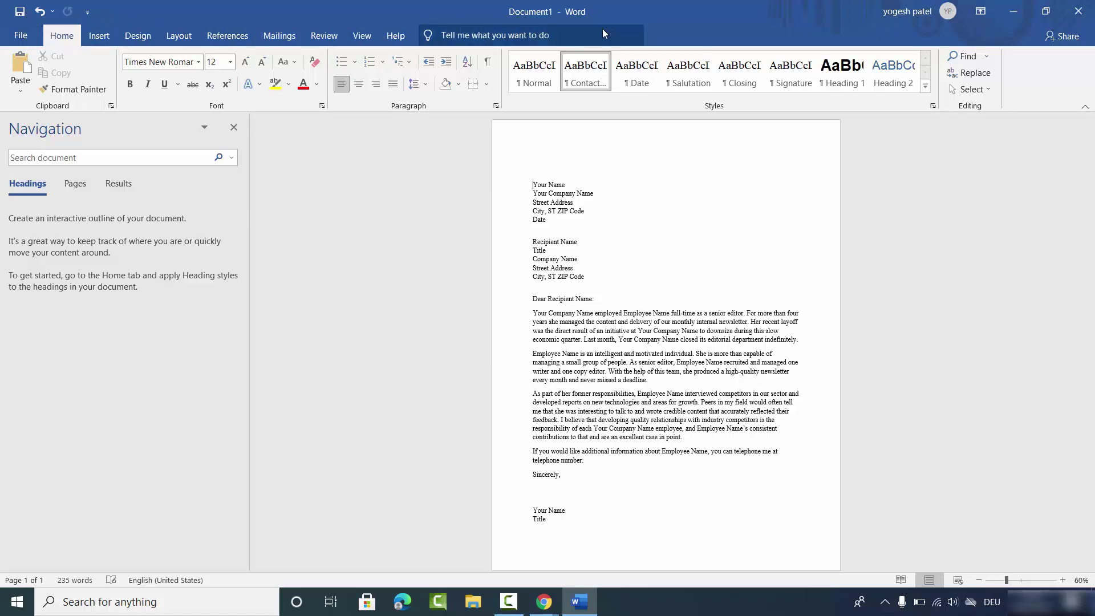
Open Word Options from the File view and go to its Language page
{"action": "left_click", "coordinate": [21, 36]}
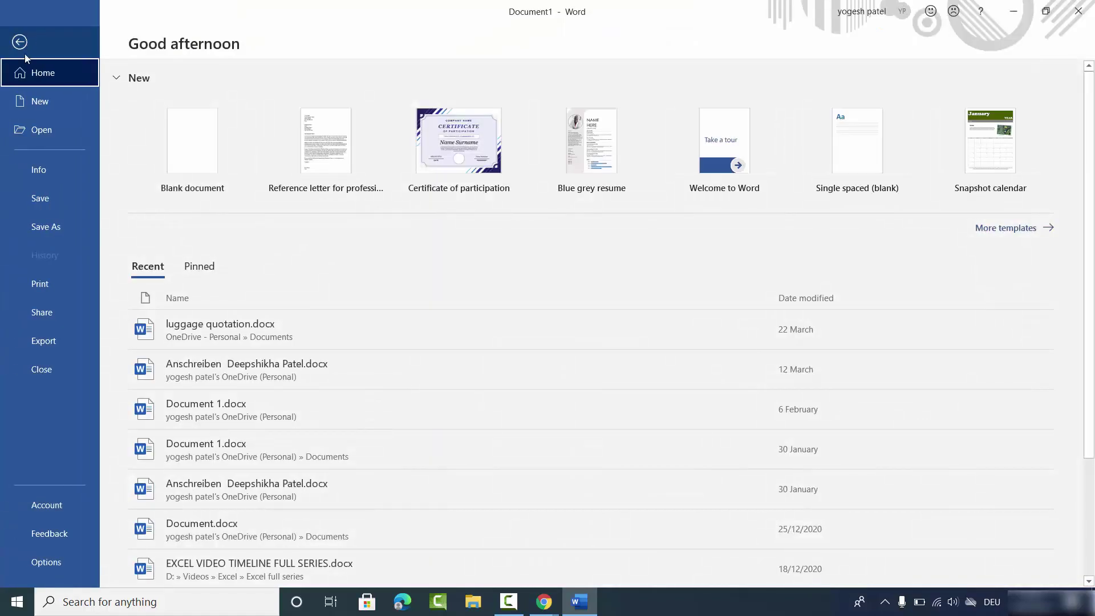
{"action": "left_click", "coordinate": [20, 43]}
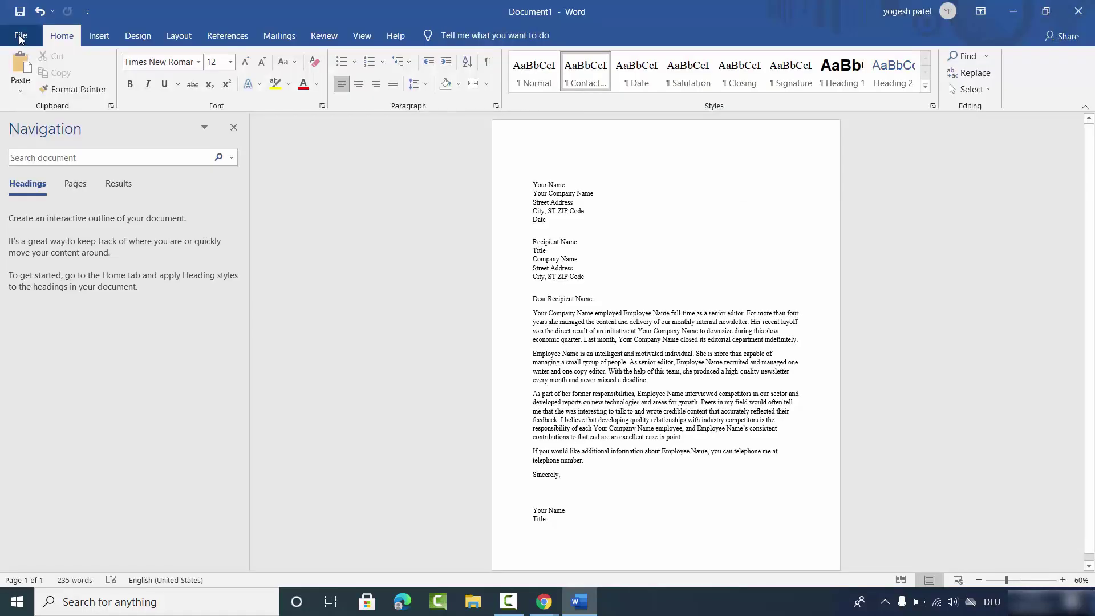
{"action": "left_click", "coordinate": [20, 37]}
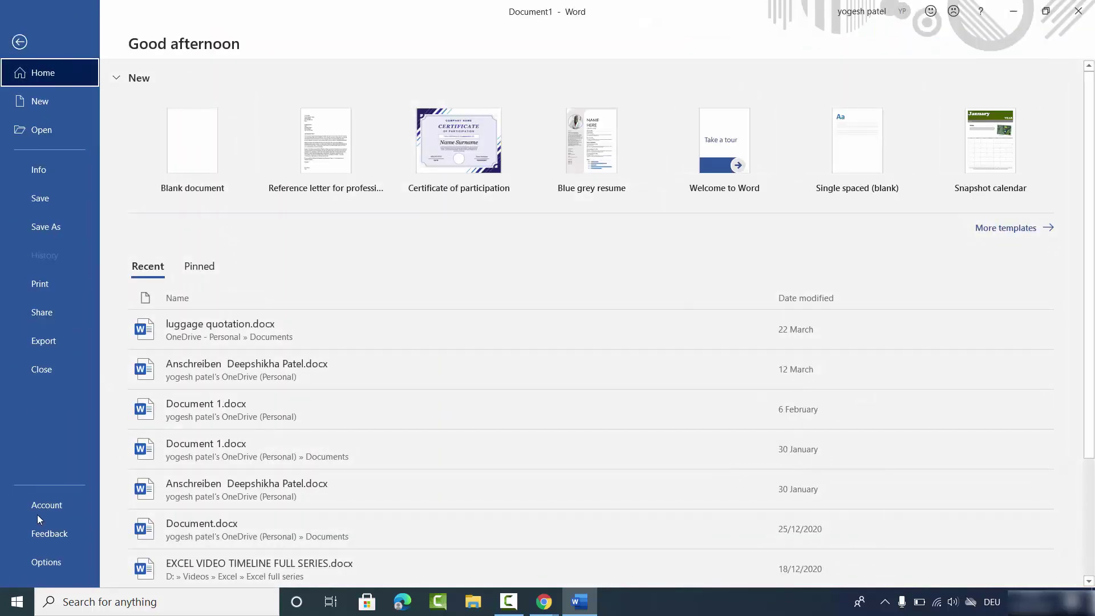
{"action": "left_click", "coordinate": [49, 563]}
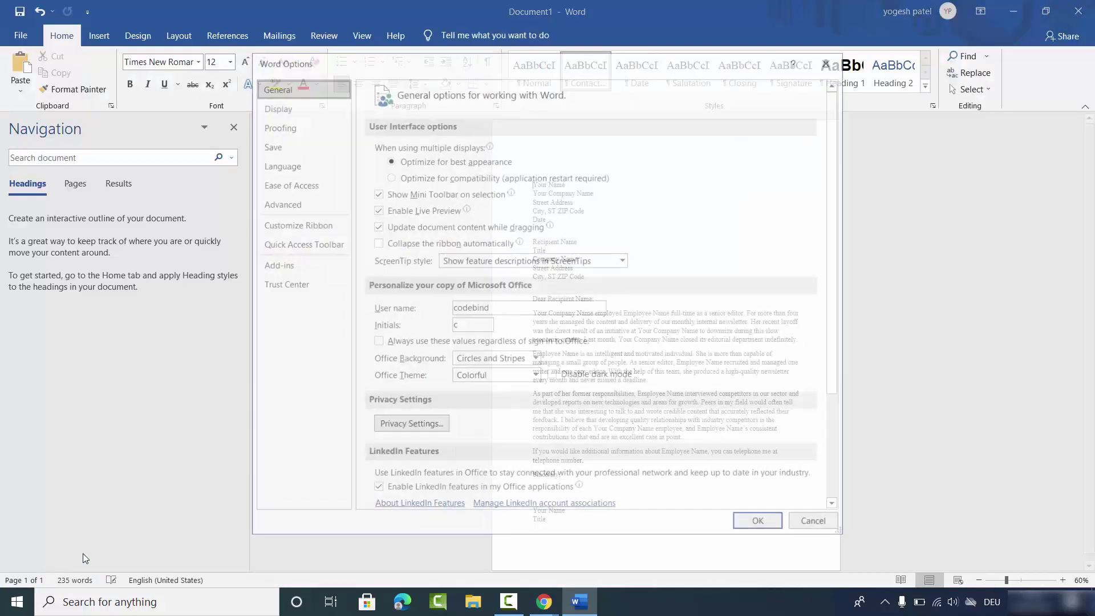
{"action": "left_click", "coordinate": [298, 165]}
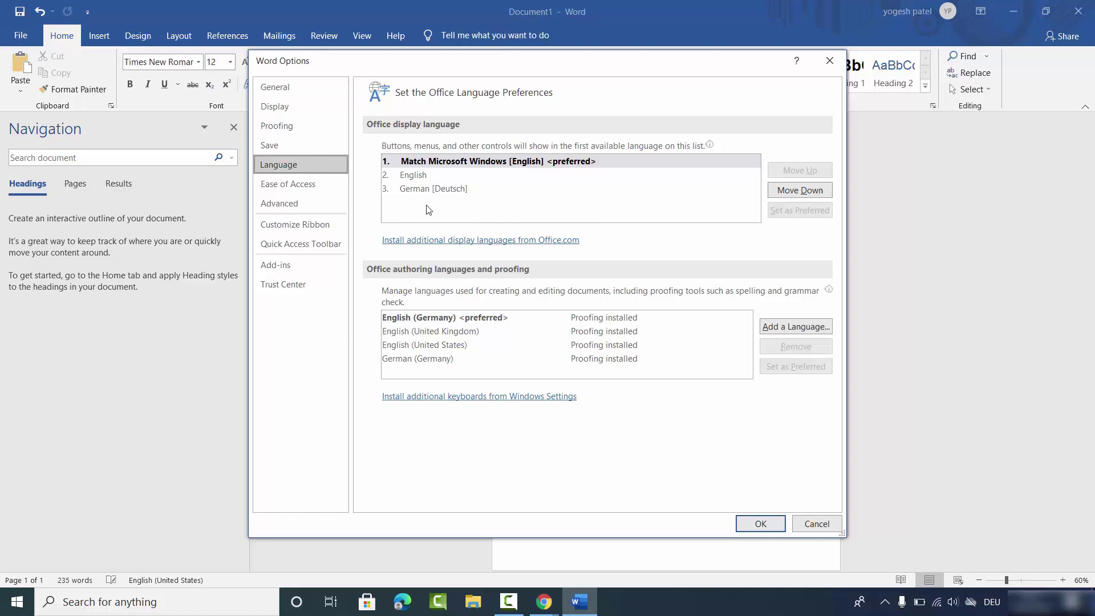
Choose Hindi from the additional display languages list and install it
{"action": "left_click", "coordinate": [422, 240]}
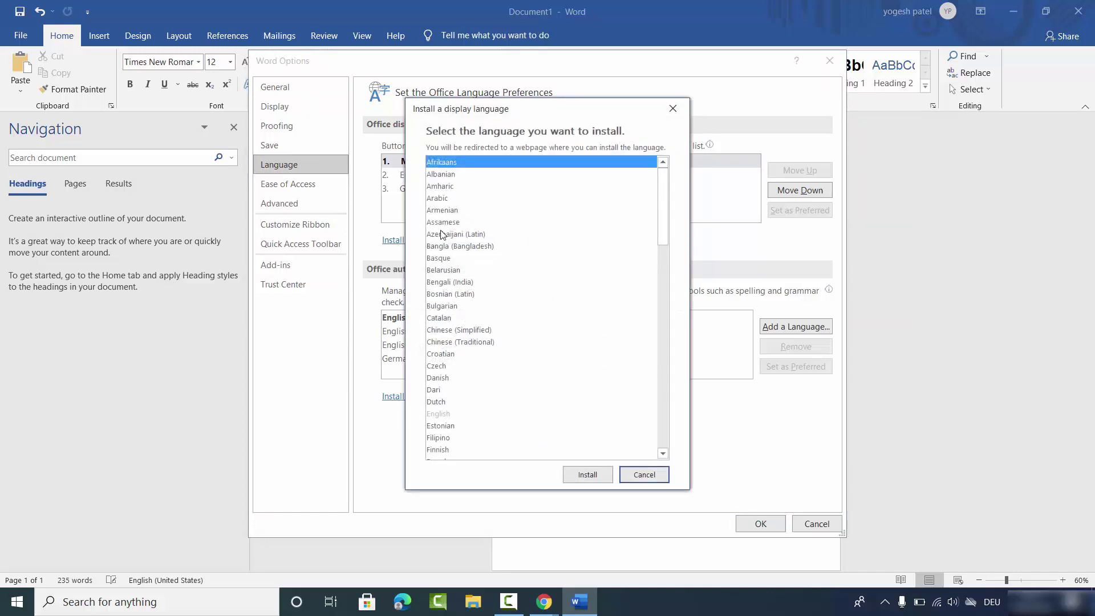
{"action": "scroll", "coordinate": [447, 228], "scroll_direction": "down", "scroll_amount": 5}
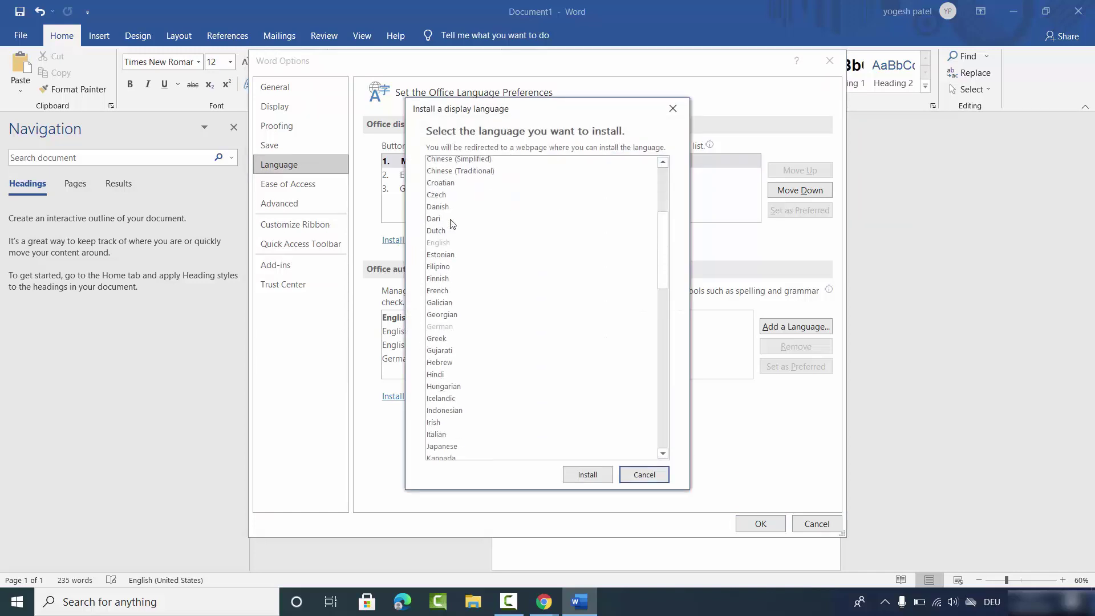
{"action": "scroll", "coordinate": [454, 228], "scroll_direction": "up", "scroll_amount": 5}
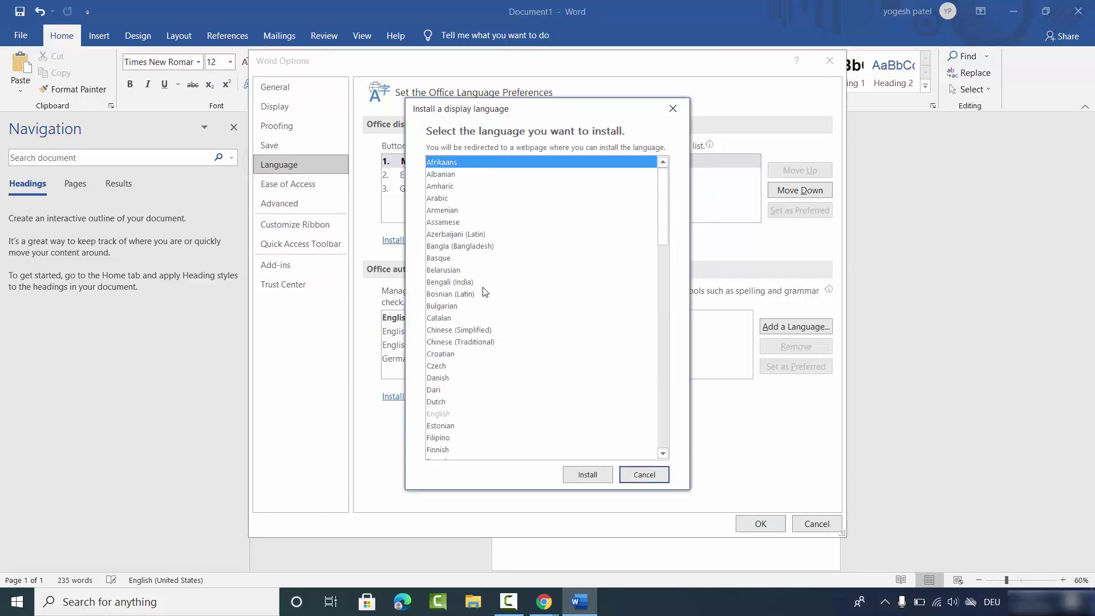
{"action": "scroll", "coordinate": [479, 297], "scroll_direction": "down", "scroll_amount": 3}
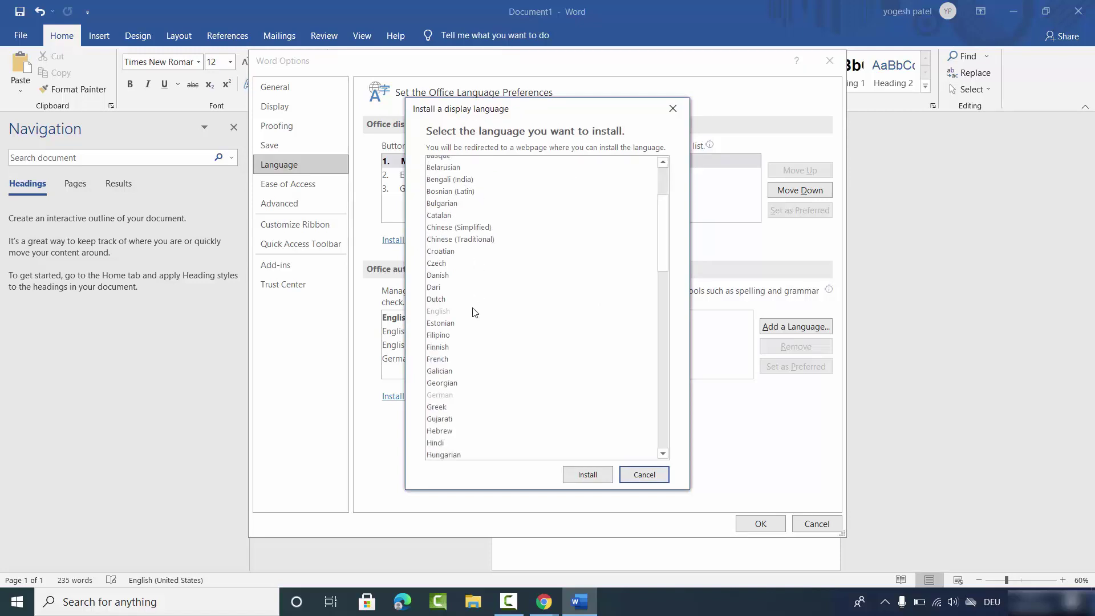
{"action": "left_click", "coordinate": [444, 443]}
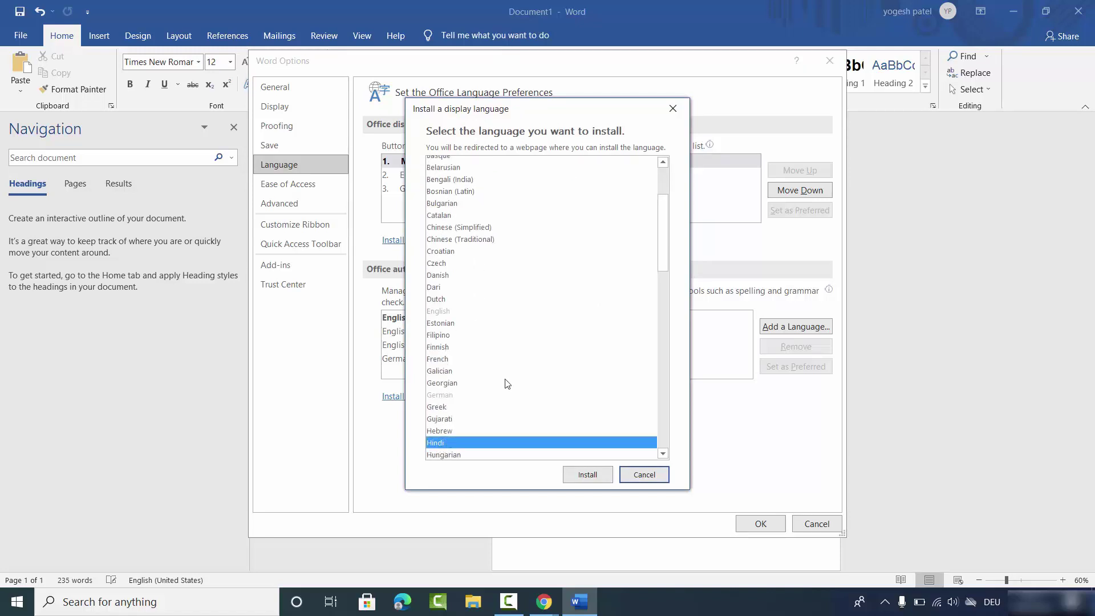
{"action": "scroll", "coordinate": [505, 382], "scroll_direction": "down", "scroll_amount": 3}
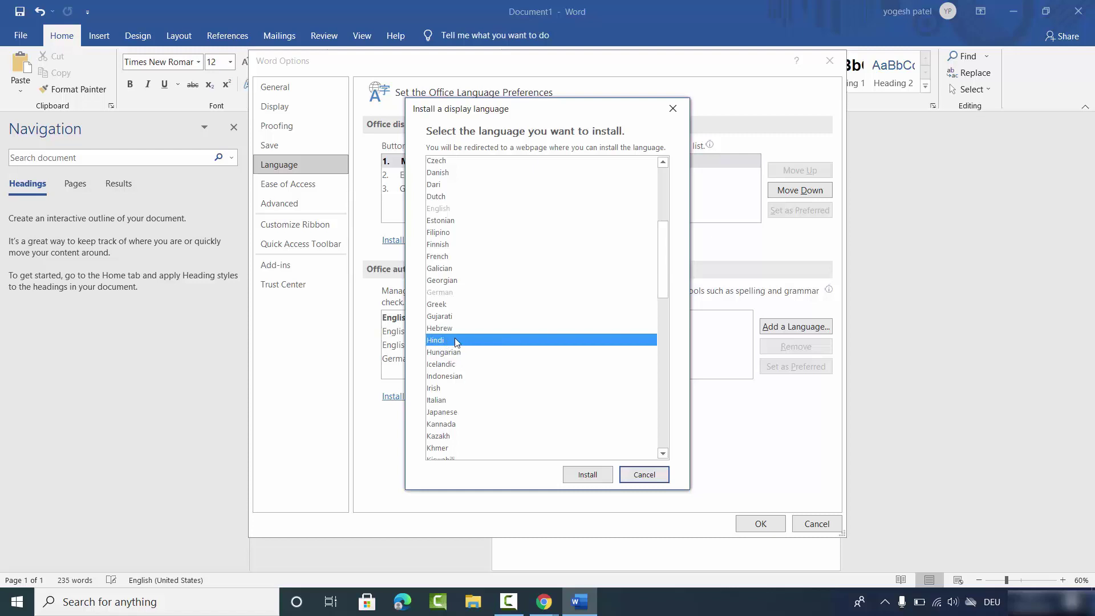
{"action": "left_click", "coordinate": [587, 475]}
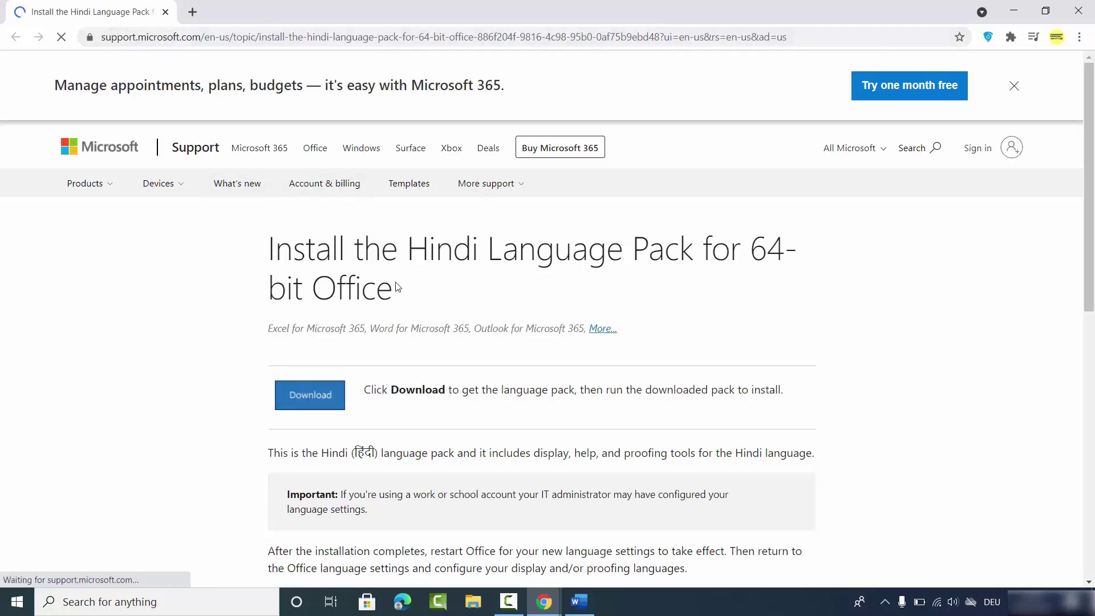
Download the Hindi language pack for 64-bit Office and run OfficeSetup (1).exe
{"action": "left_click_drag", "start_coordinate": [407, 248], "coordinate": [481, 254]}
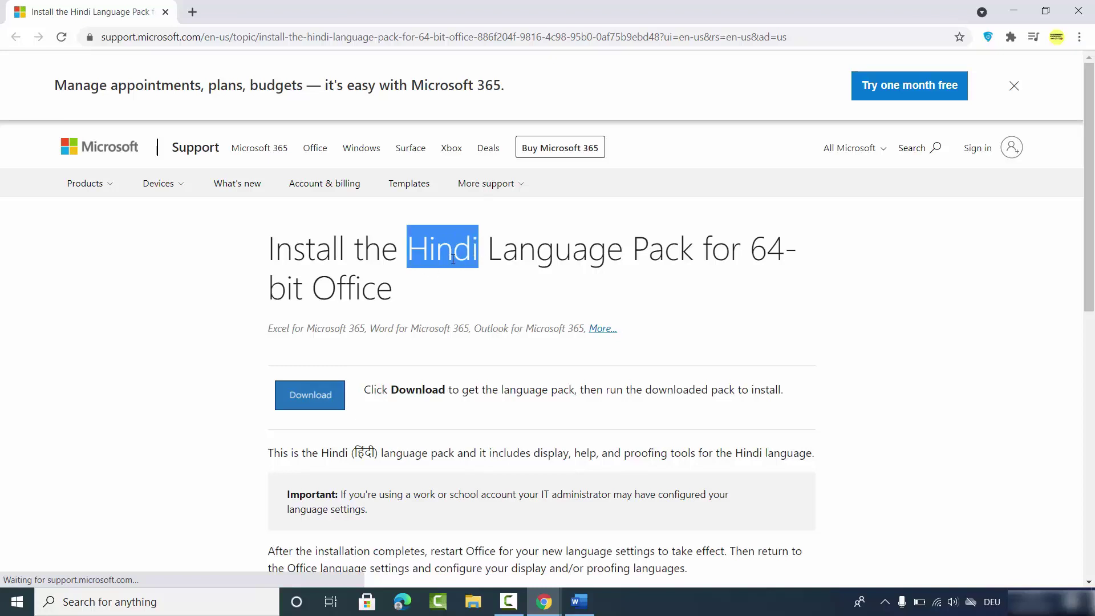
{"action": "left_click", "coordinate": [321, 397]}
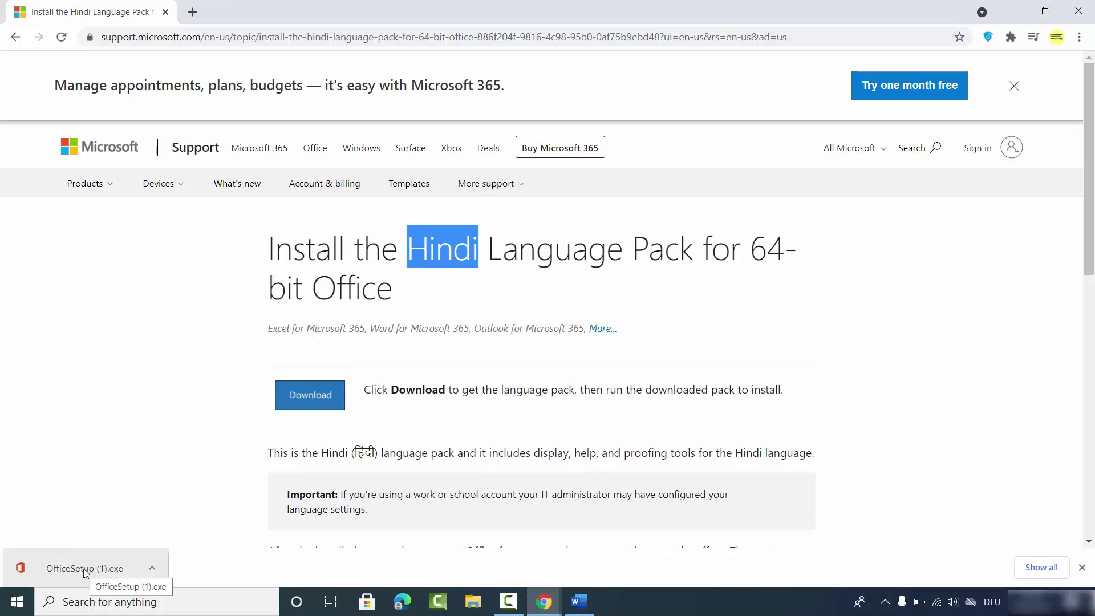
{"action": "left_click", "coordinate": [85, 569]}
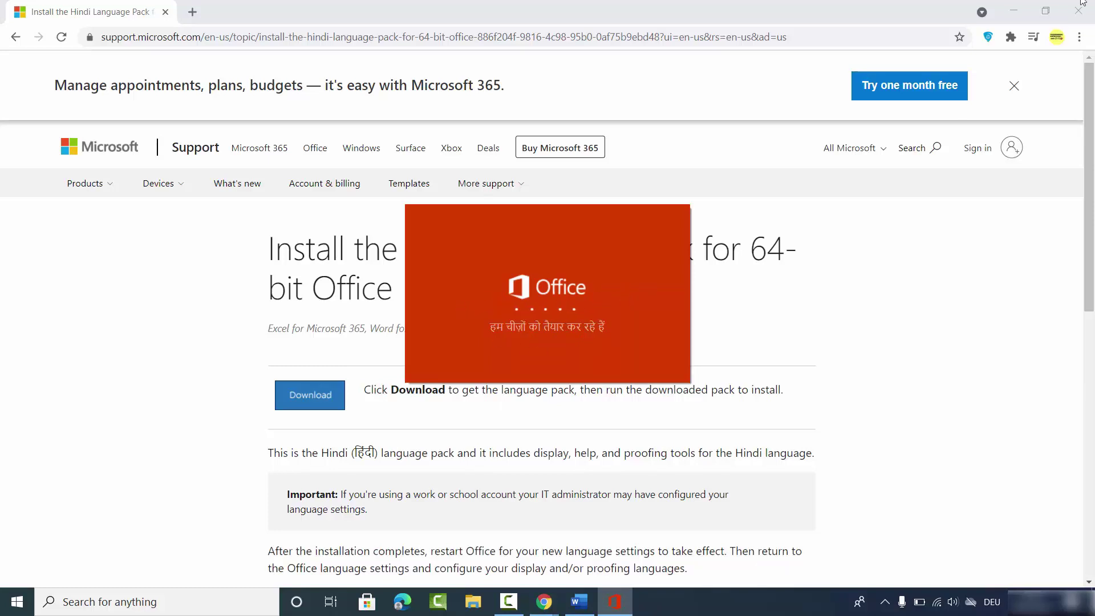
Let setup close Word, follow the Hindi installation progress, and dismiss the 'Office is now installed' message
{"action": "left_click", "coordinate": [1011, 6]}
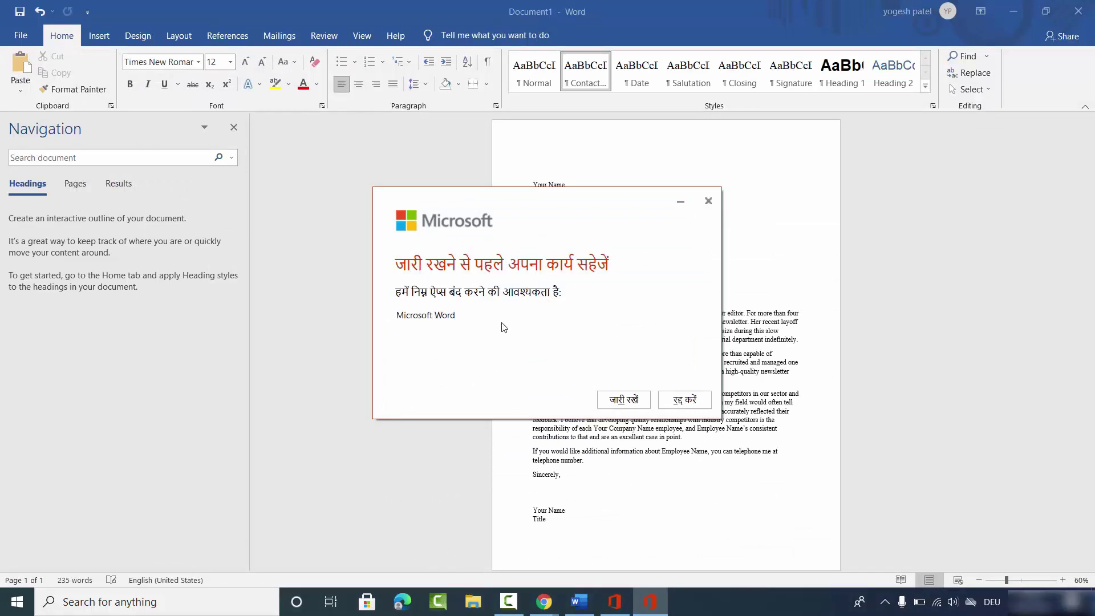
{"action": "left_click", "coordinate": [612, 402]}
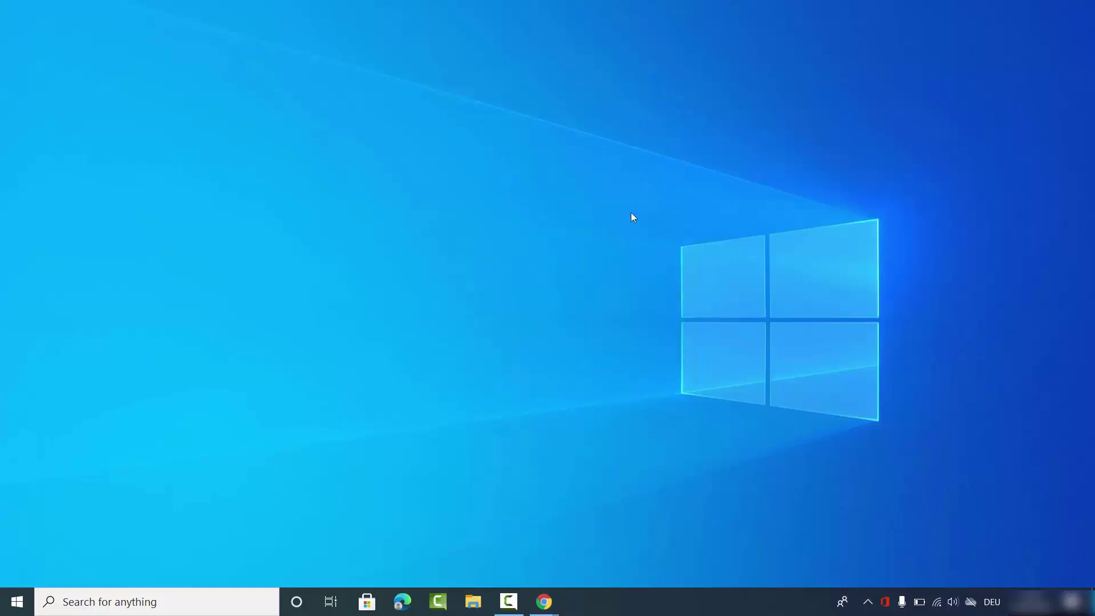
{"action": "left_click", "coordinate": [885, 602]}
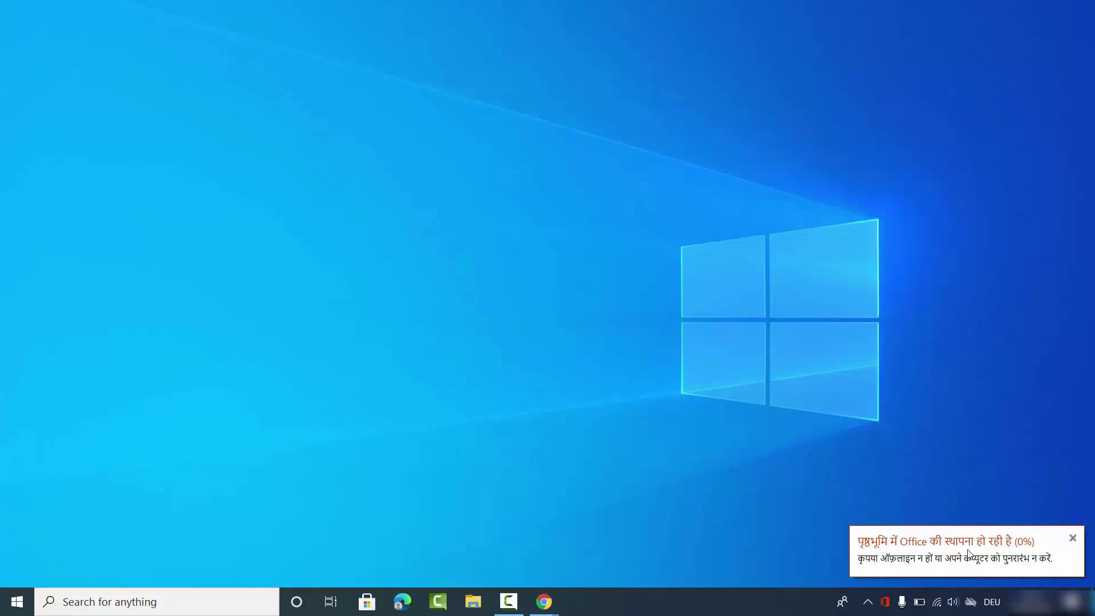
{"action": "left_click", "coordinate": [1026, 548]}
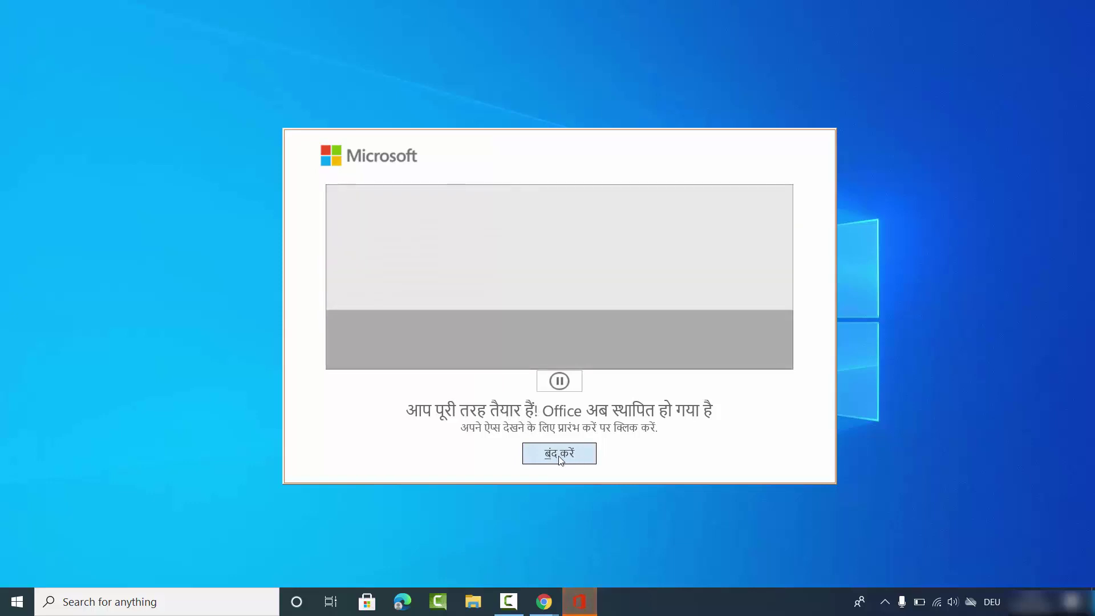
{"action": "left_click", "coordinate": [559, 459]}
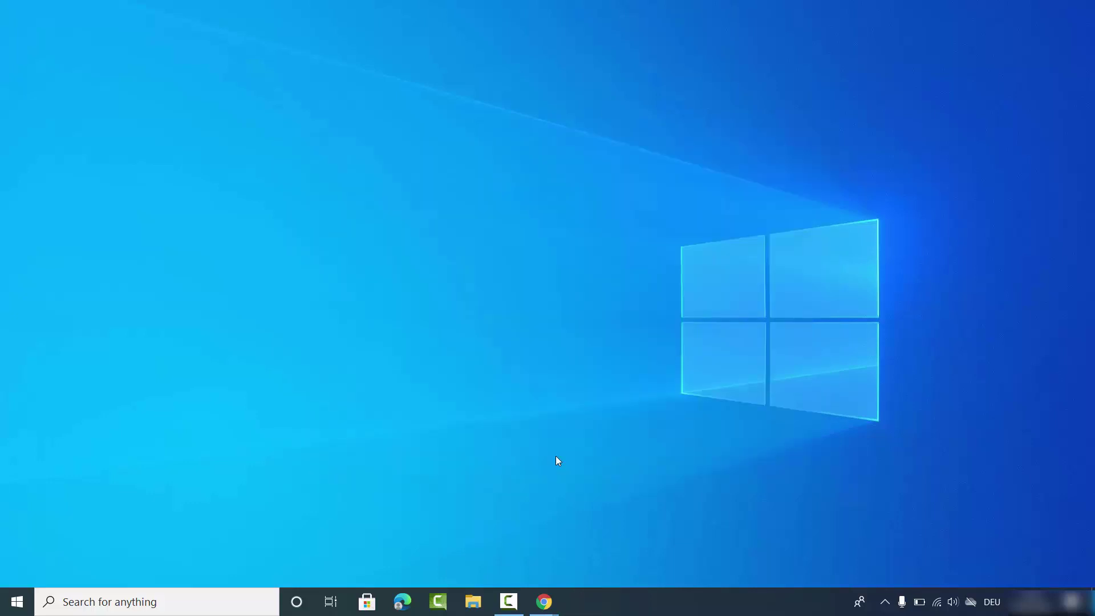
Relaunch Word from Windows search and open the Language page of Word Options
{"action": "left_click", "coordinate": [173, 606]}
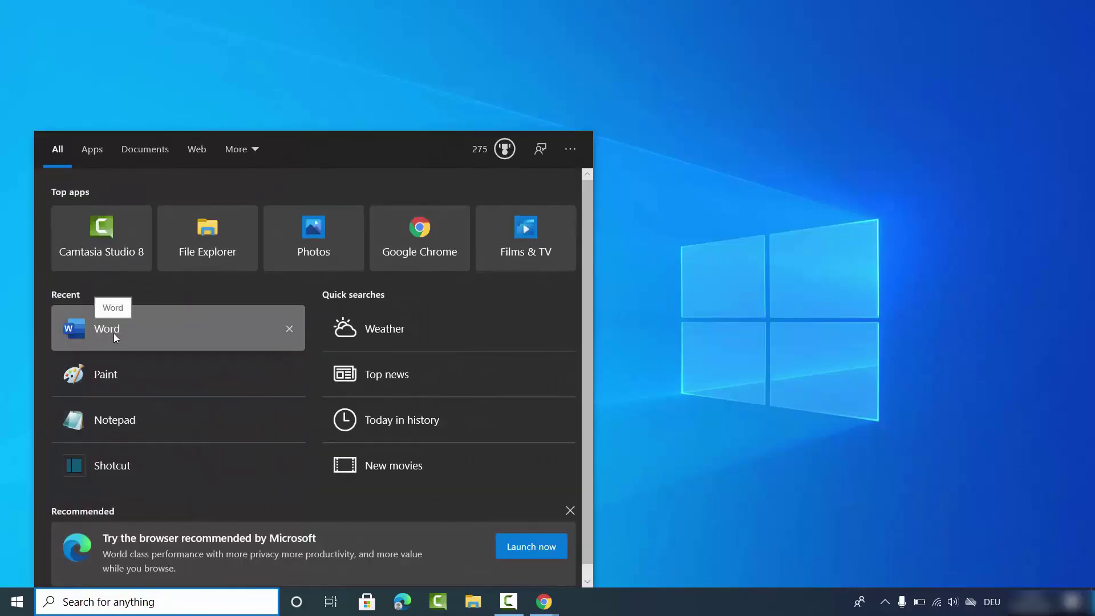
{"action": "left_click", "coordinate": [114, 333]}
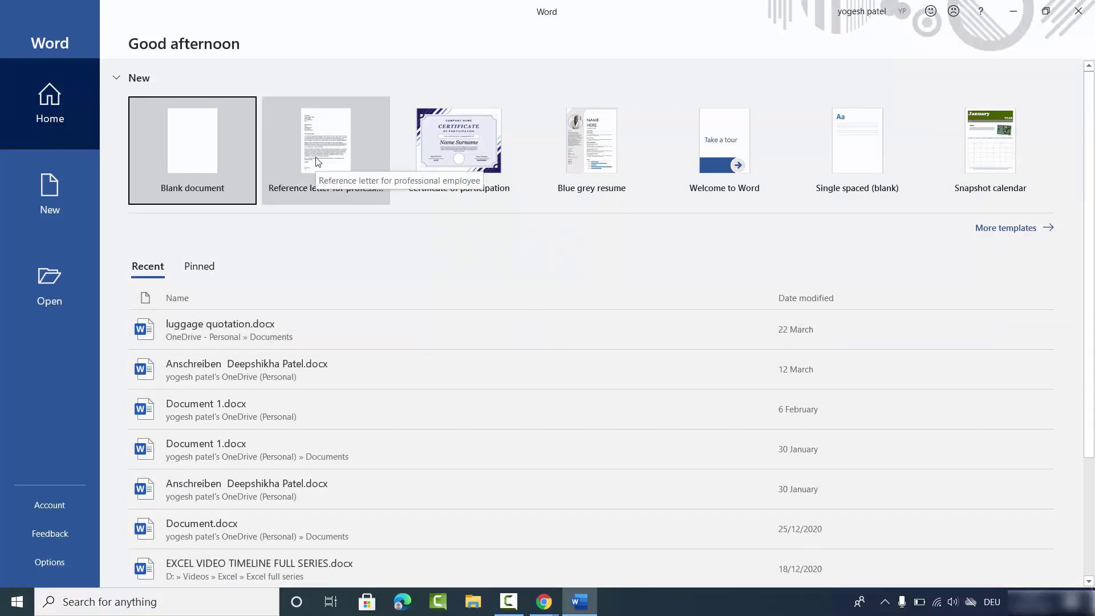
{"action": "left_click", "coordinate": [52, 562]}
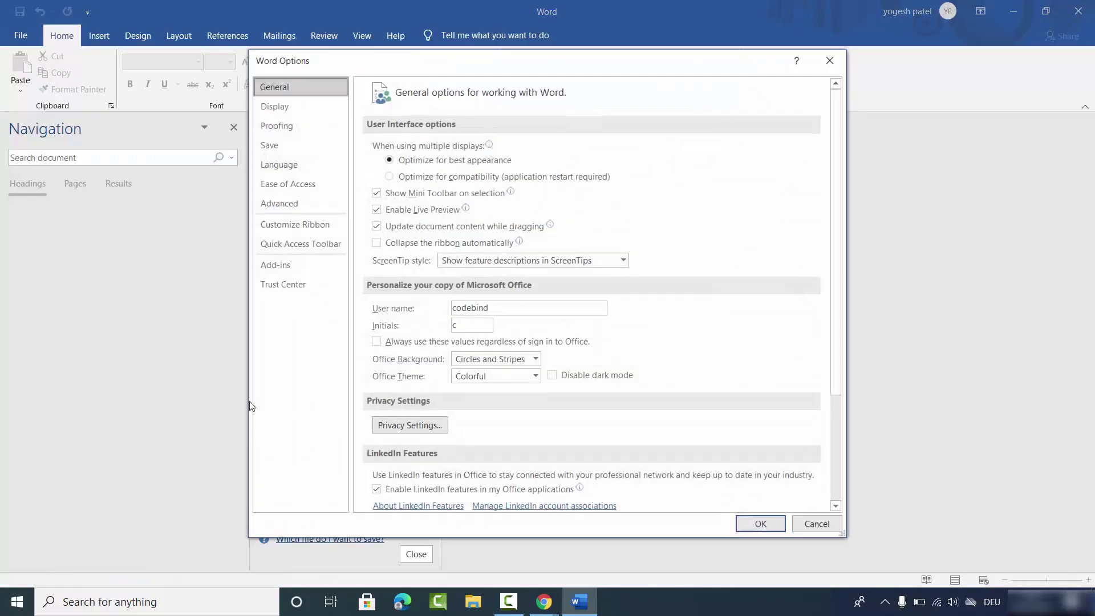
{"action": "left_click", "coordinate": [296, 169]}
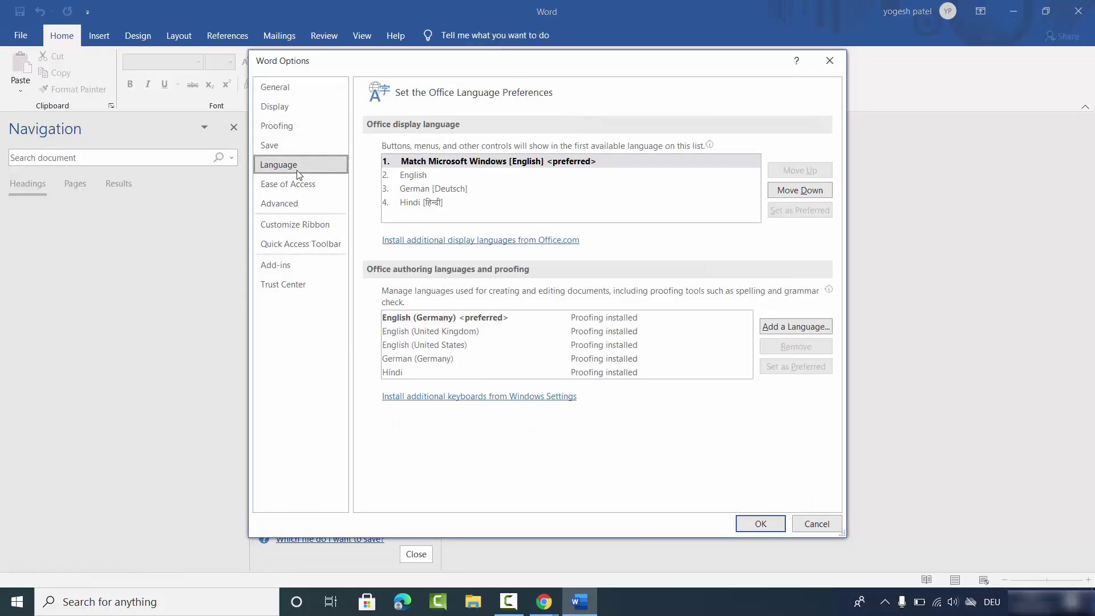
Put Hindi at the top of the Office display languages as preferred and save with OK
{"action": "left_click", "coordinate": [418, 201]}
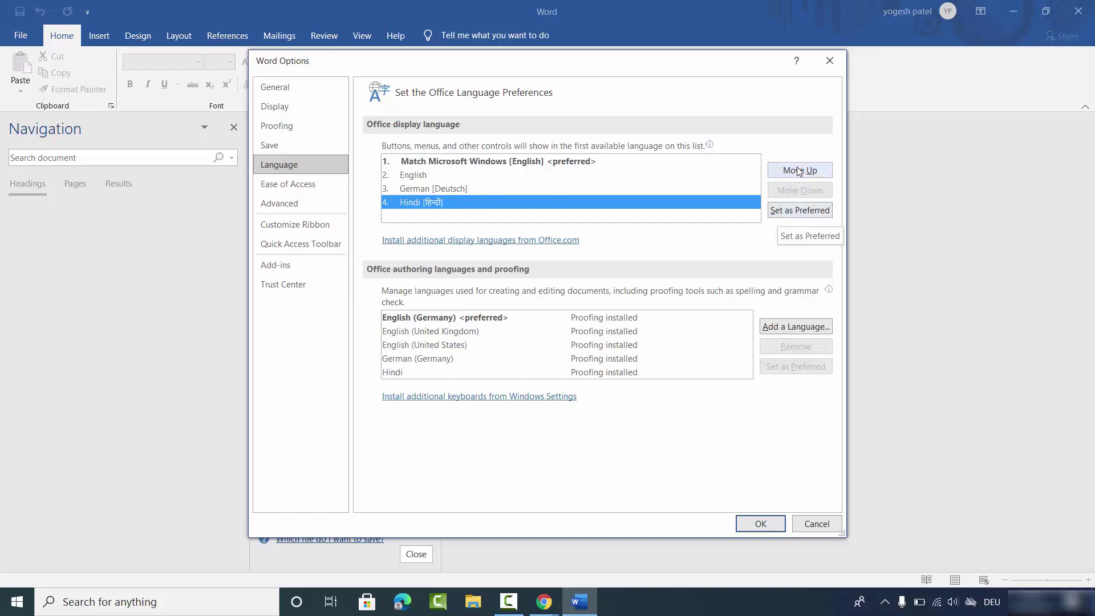
{"action": "left_click", "coordinate": [798, 210]}
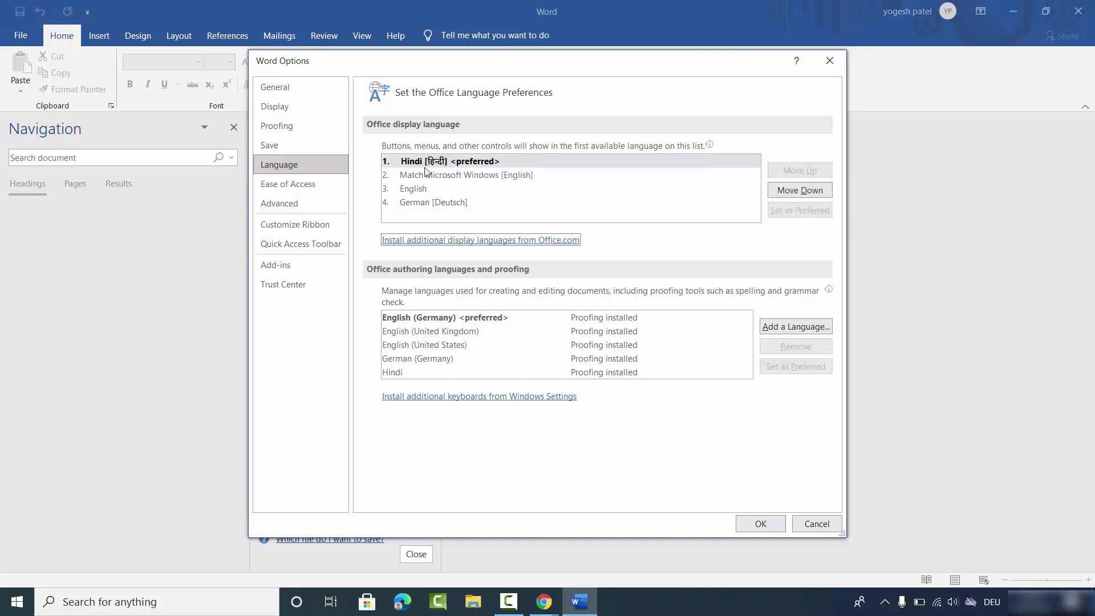
{"action": "left_click", "coordinate": [801, 190]}
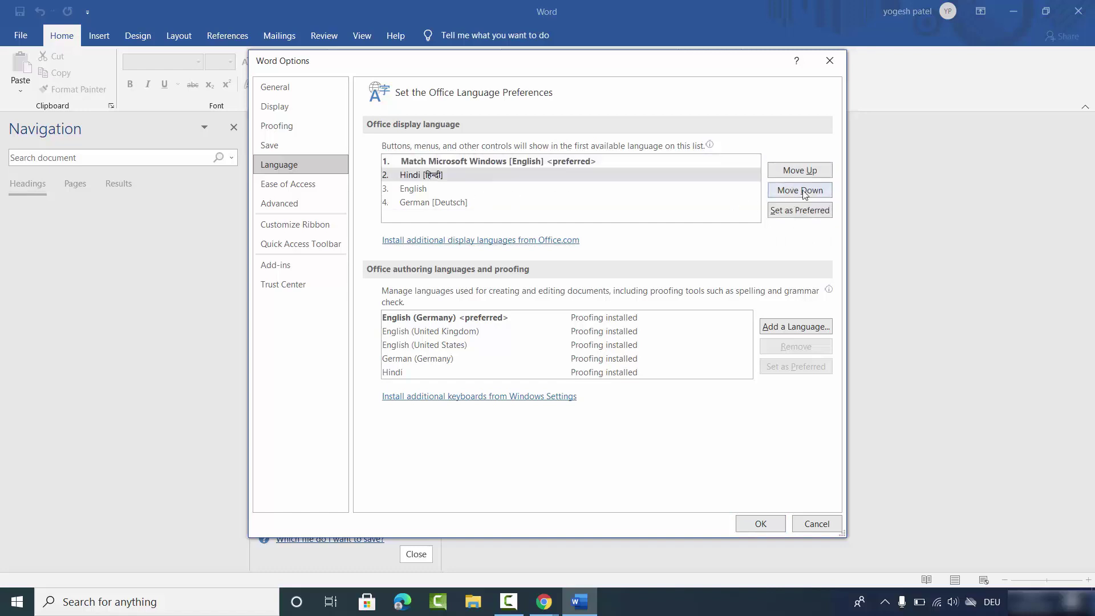
{"action": "left_click", "coordinate": [799, 191]}
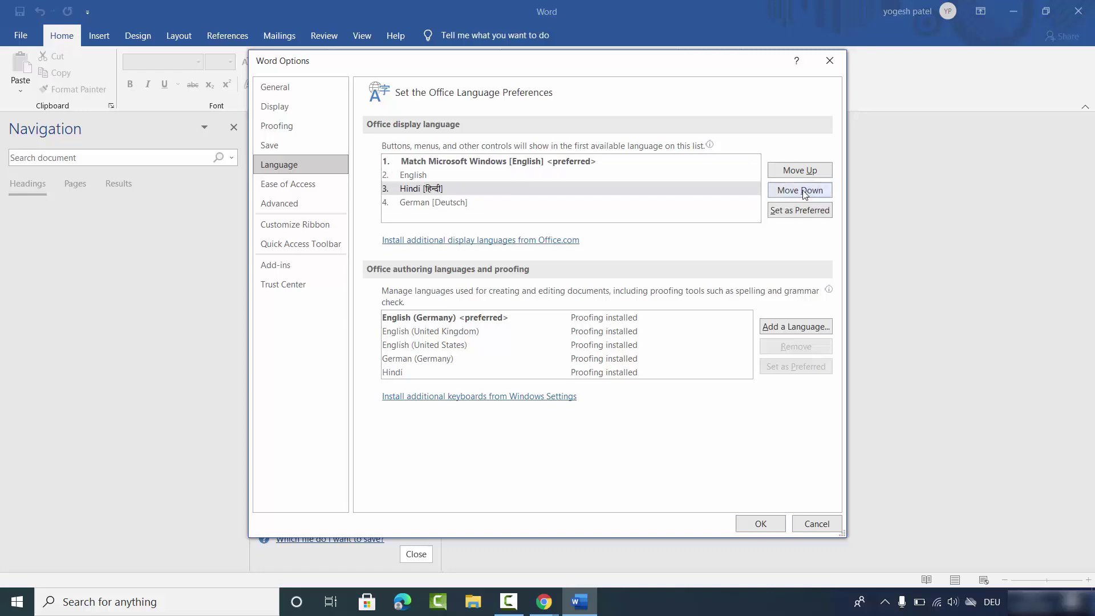
{"action": "left_click", "coordinate": [800, 171]}
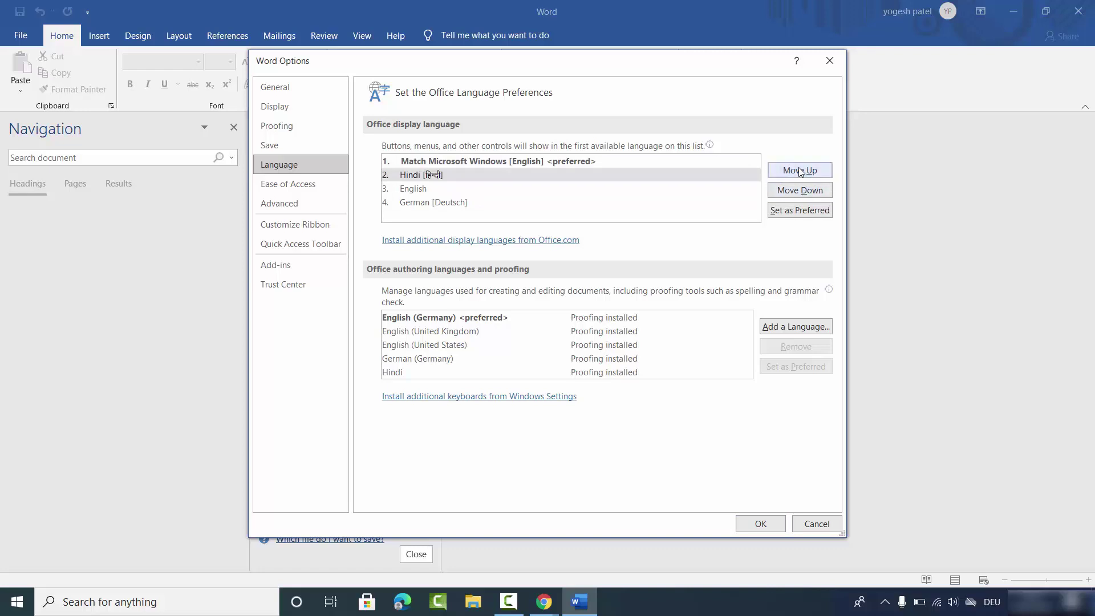
{"action": "left_click", "coordinate": [799, 168]}
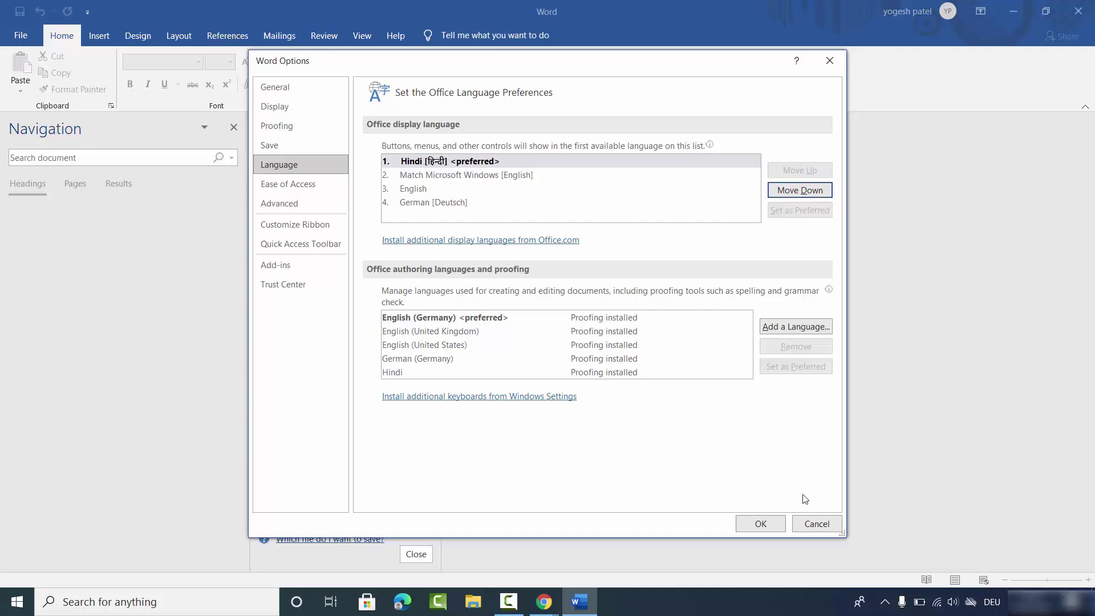
{"action": "left_click", "coordinate": [744, 523]}
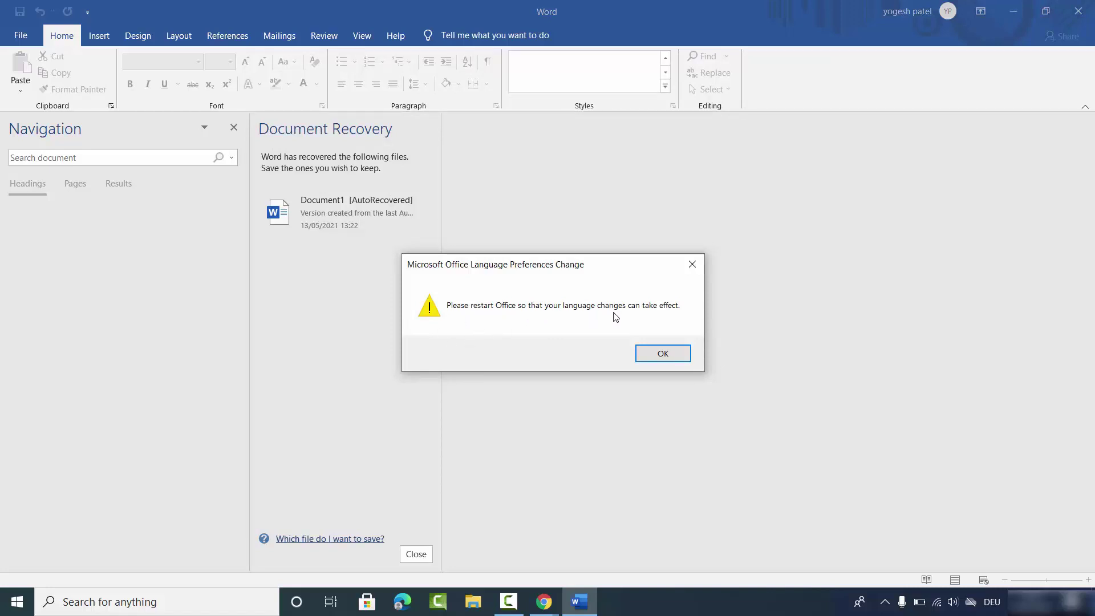
Acknowledge the restart notice and quit Word, choosing 'No, remove the files'
{"action": "left_click", "coordinate": [662, 354]}
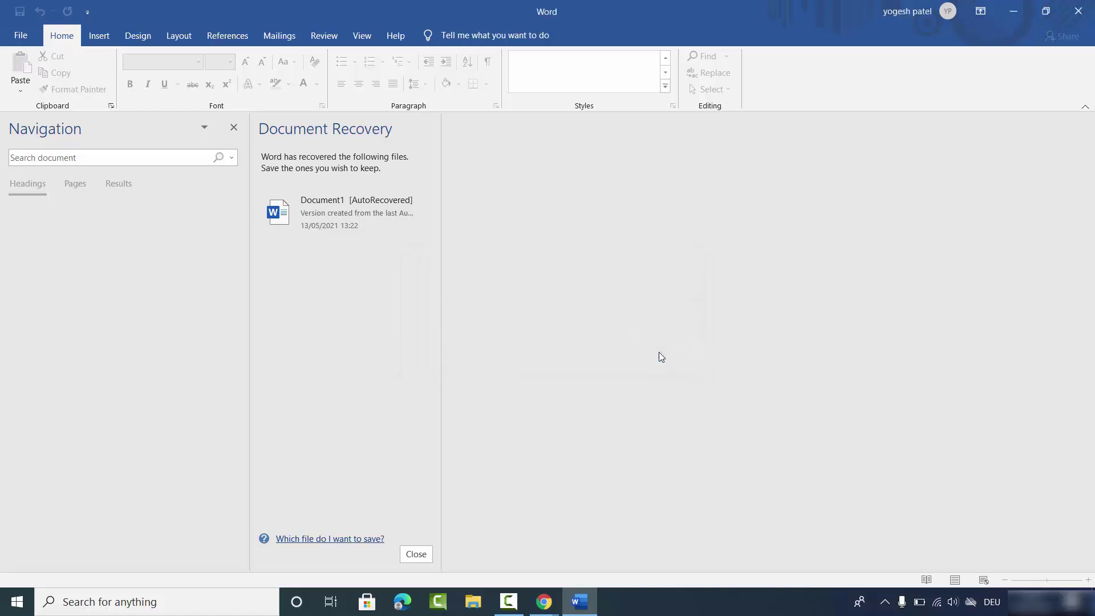
{"action": "left_click", "coordinate": [1078, 10]}
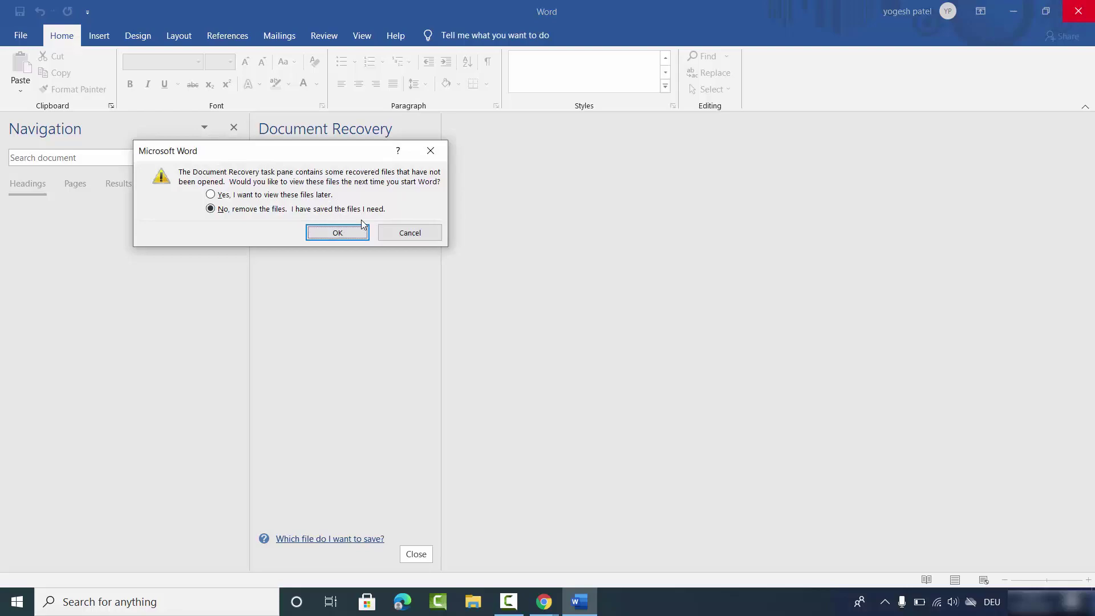
{"action": "left_click", "coordinate": [336, 237]}
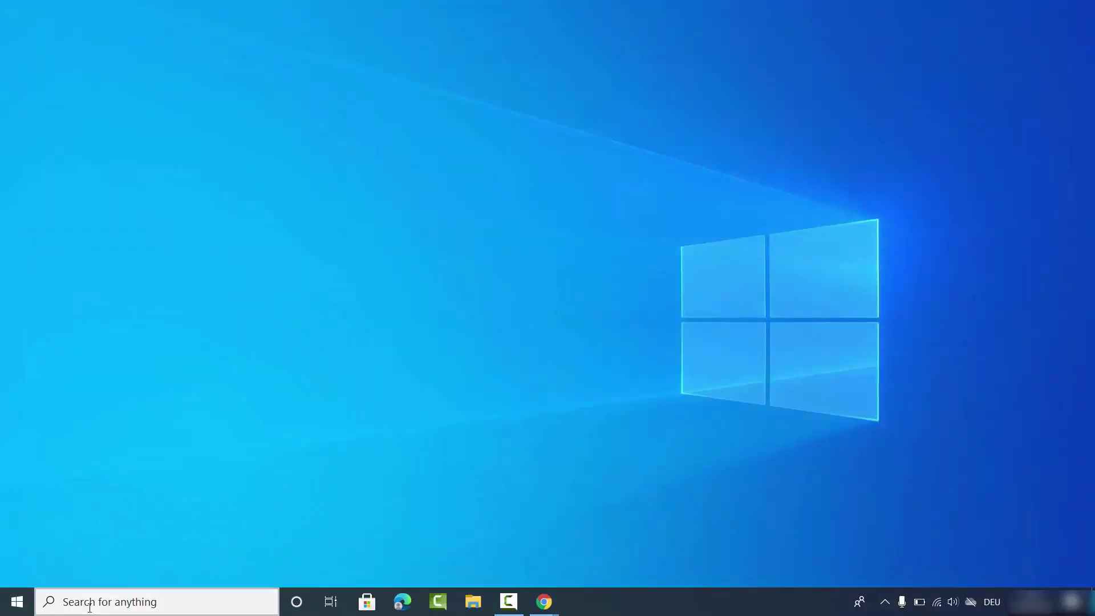
{"action": "left_click", "coordinate": [157, 602]}
Relaunch Word in Hindi and create a document from the 'Reference letter for professional employee' template
{"action": "left_click", "coordinate": [108, 333]}
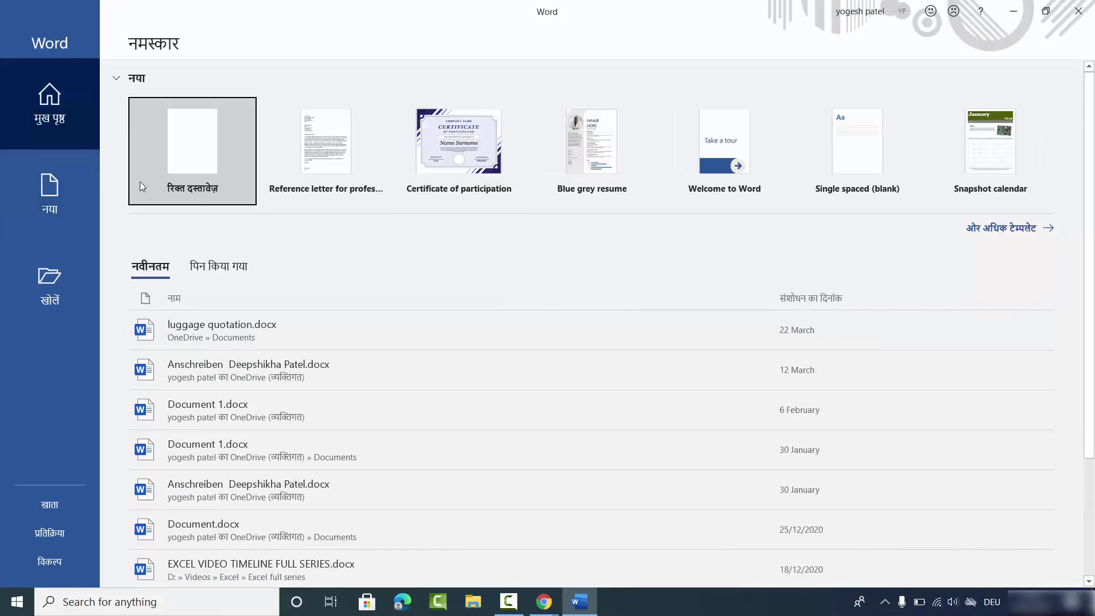
{"action": "left_click", "coordinate": [312, 165]}
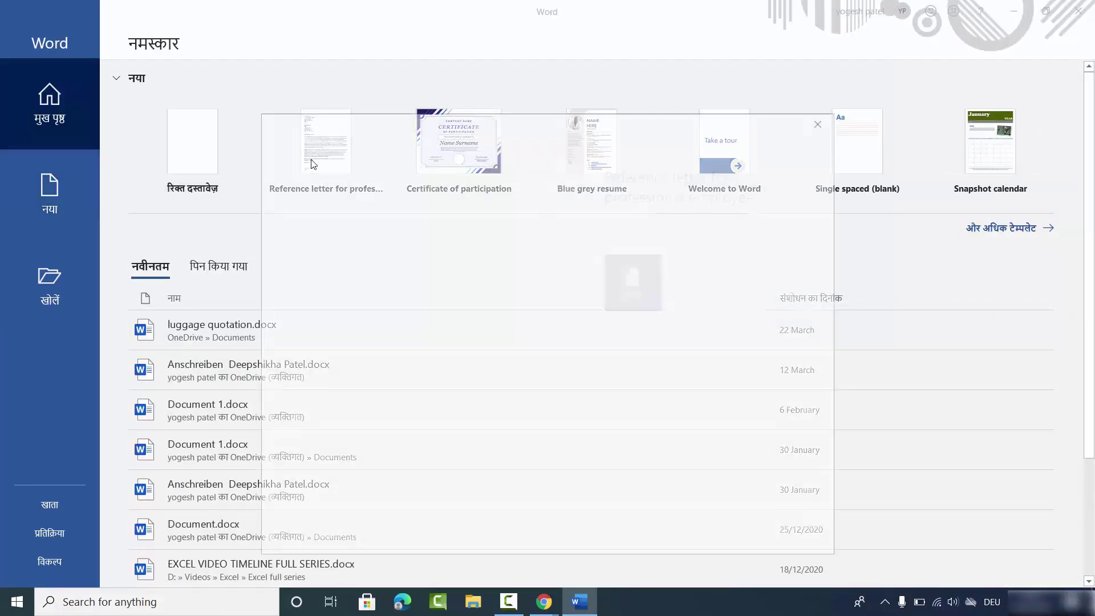
{"action": "left_click", "coordinate": [610, 358]}
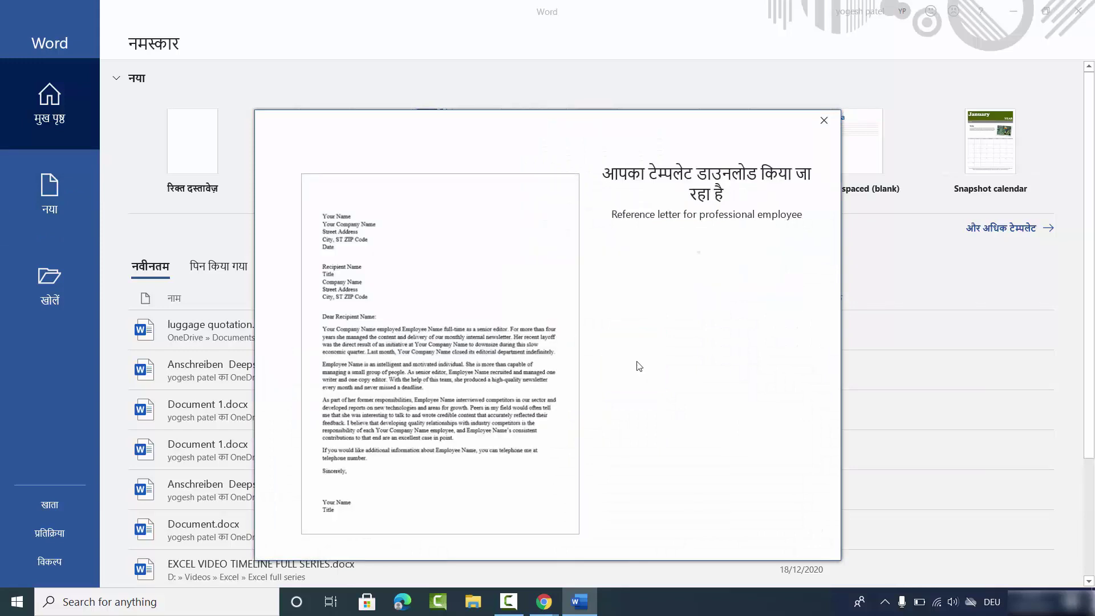